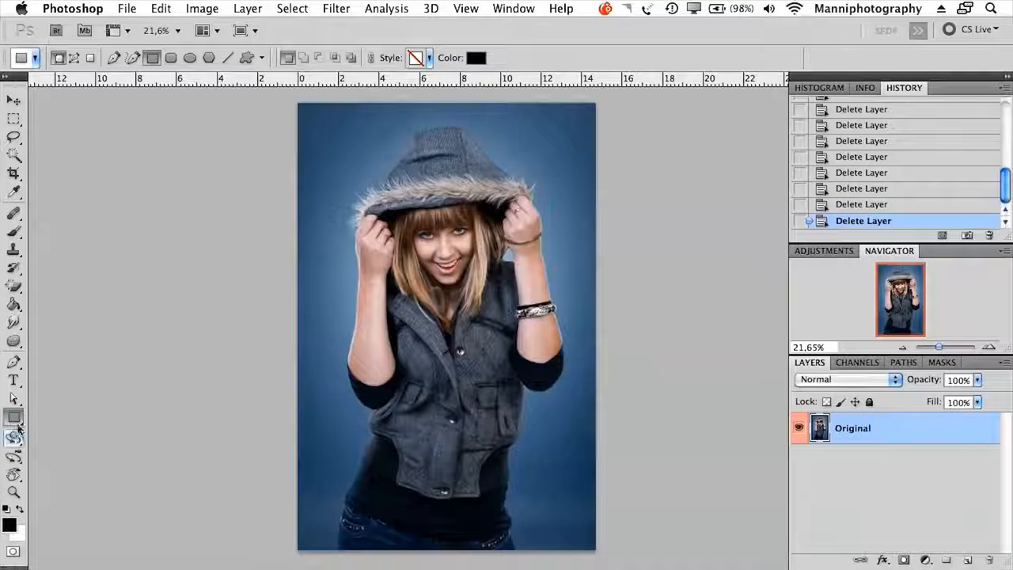
Step: Draw a rounded rectangle shape with a 10 px radius across the woman's torso and recolor its fill to red (#b72020)
left_click(14, 417)
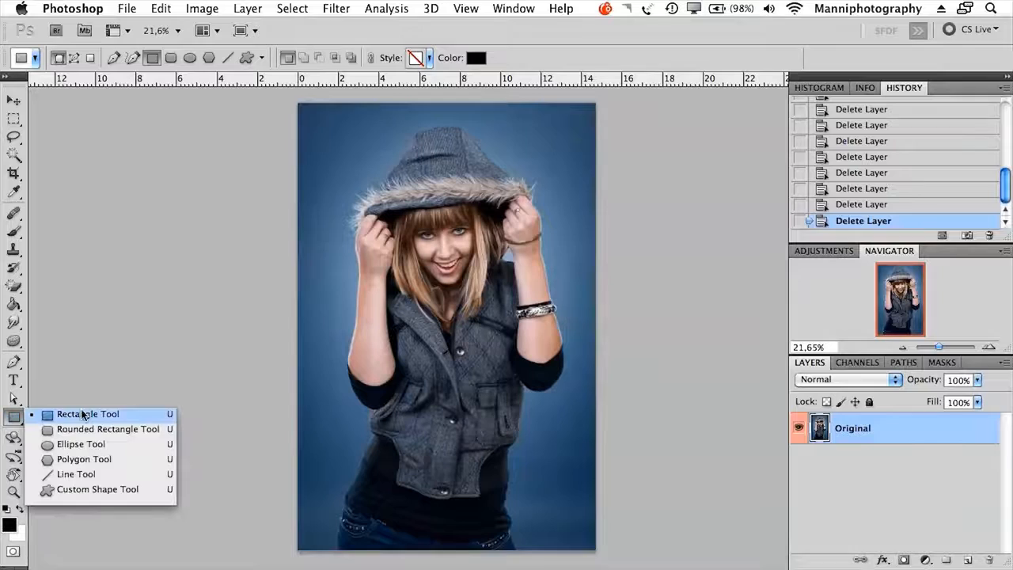
left_click(87, 437)
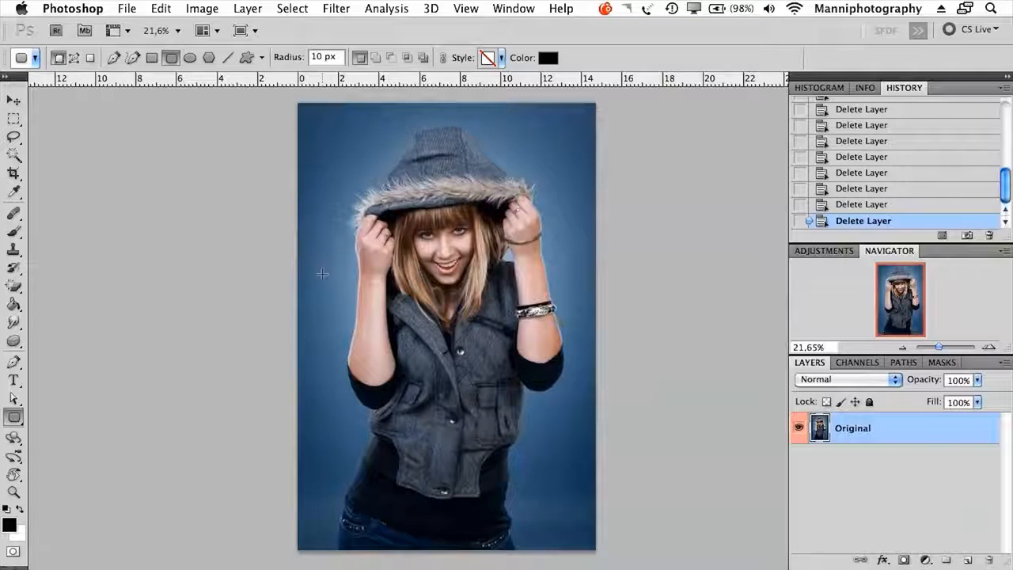
left_click_drag(377, 372, 579, 411)
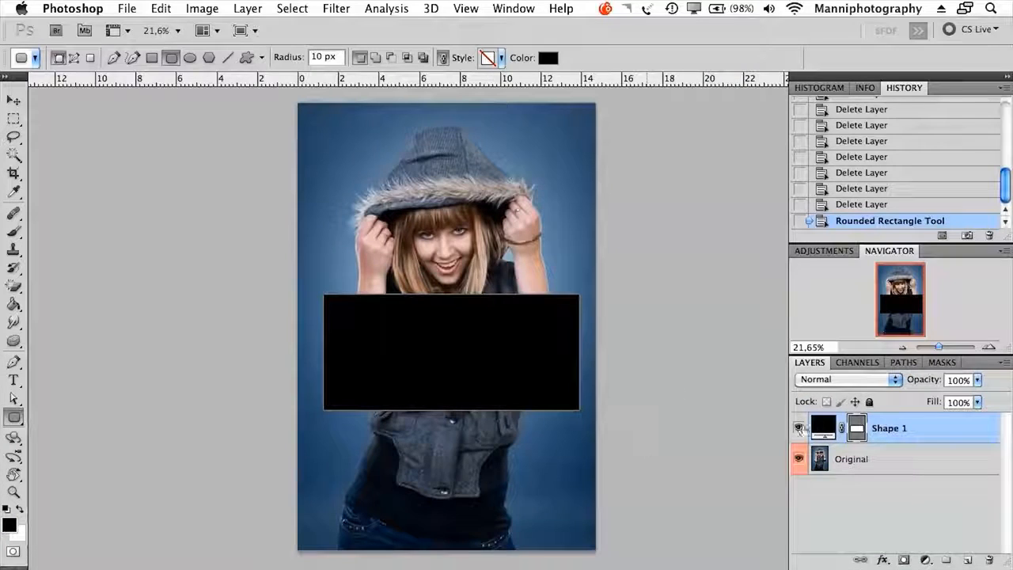
double_click(822, 427)
left_click(461, 207)
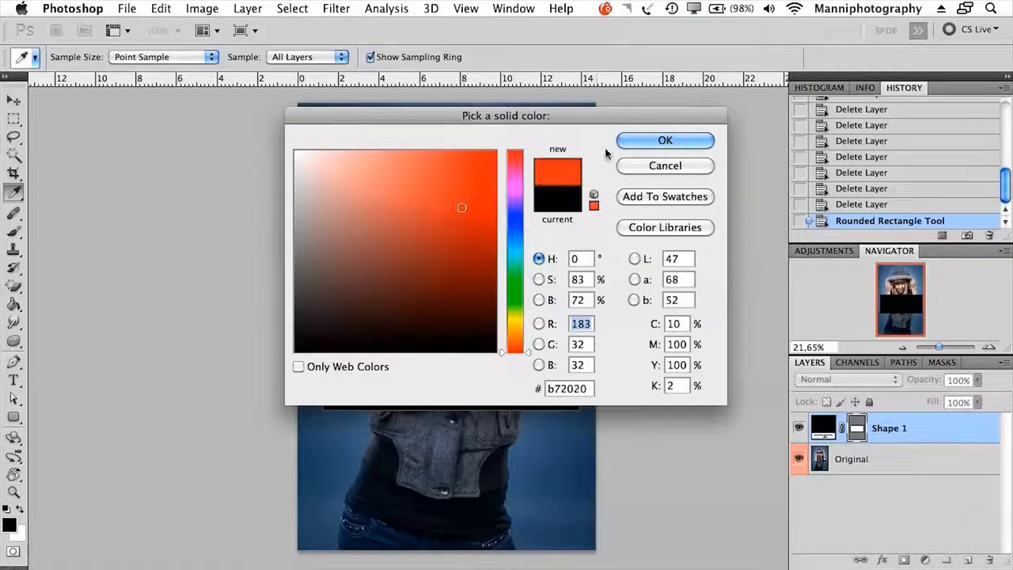
left_click(645, 142)
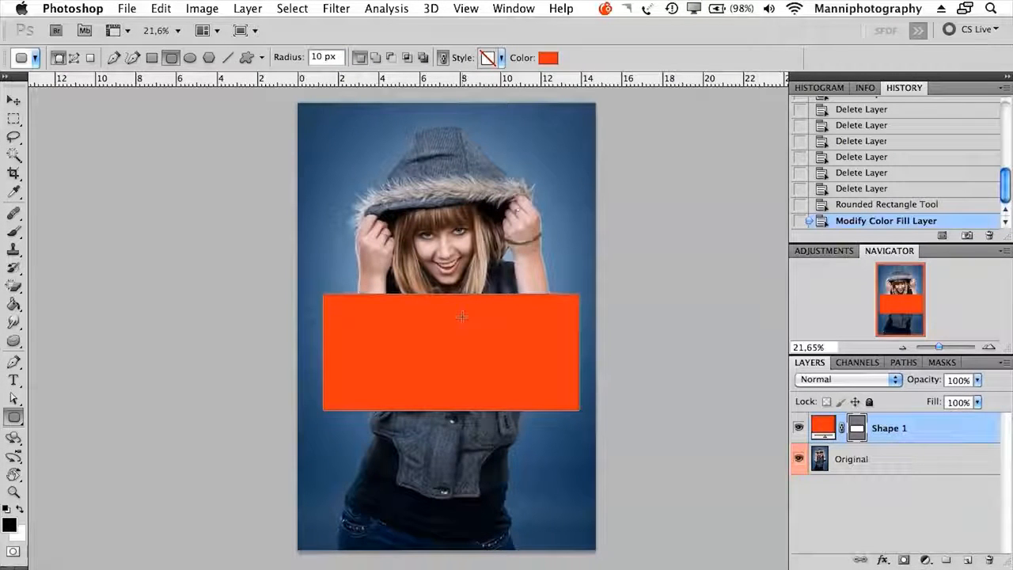
Step: Preview the shape style presets and switch the link between tool settings and the active shape layer off and back on
left_click(501, 58)
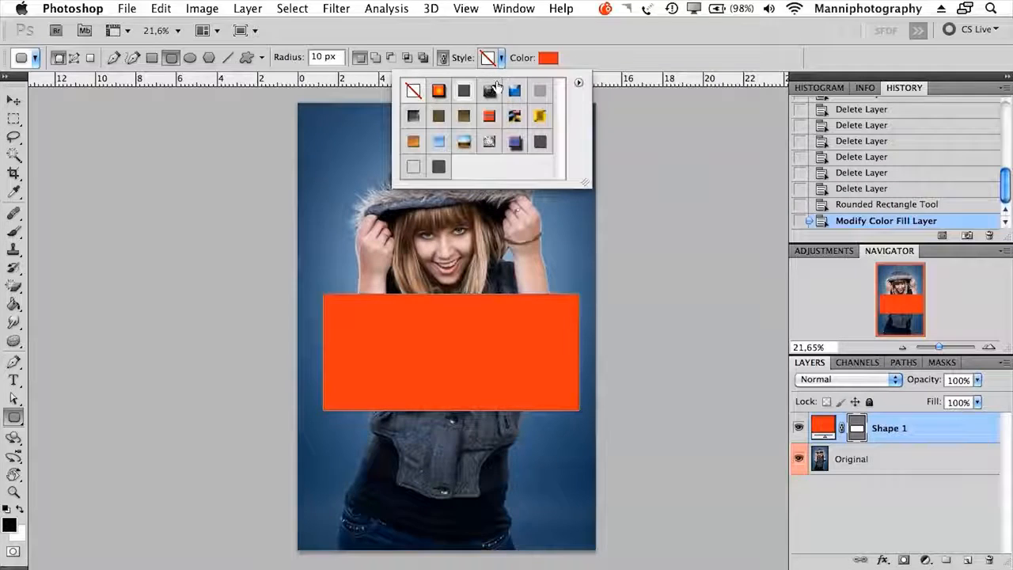
left_click(466, 56)
left_click(443, 58)
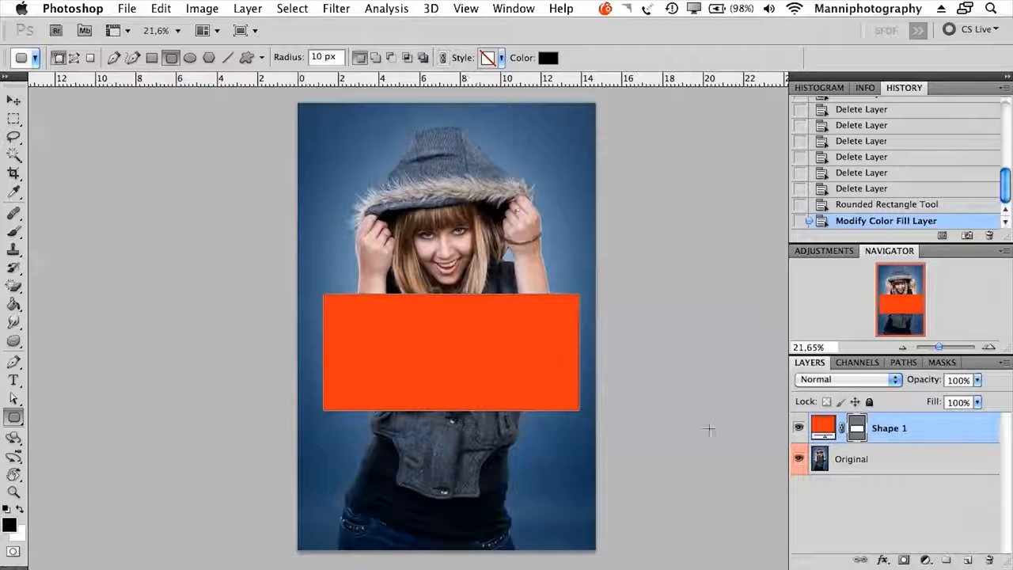
left_click(444, 58)
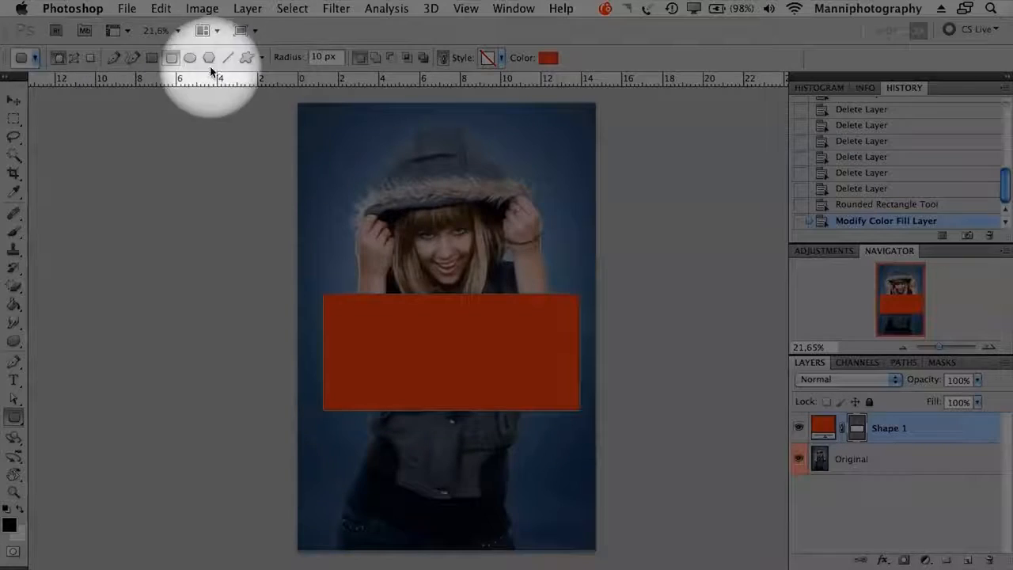
Step: Draw an ellipse over the woman's face with the Ellipse tool, overlapping the upper edge of the rectangle
left_click(191, 59)
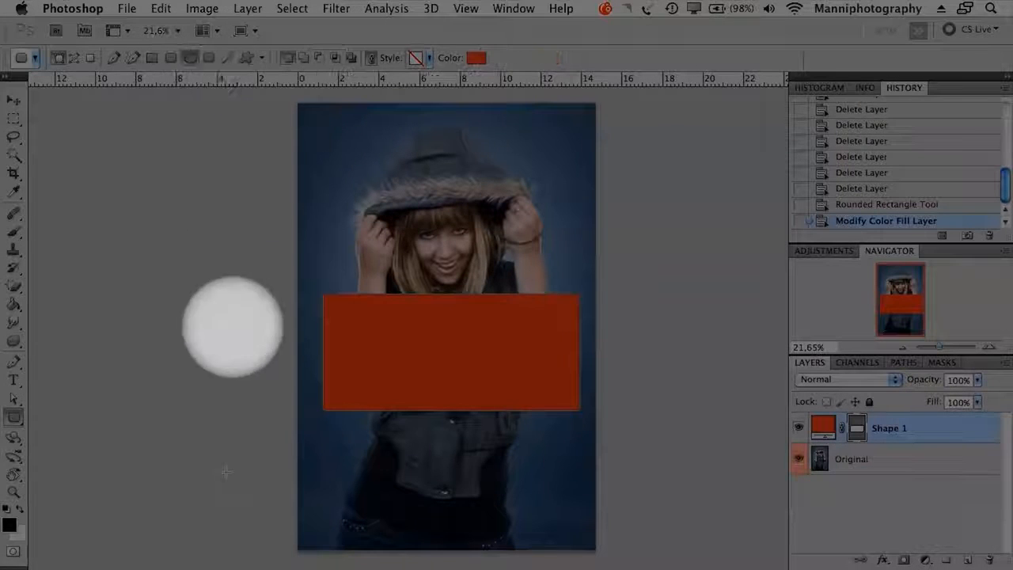
left_click(14, 417)
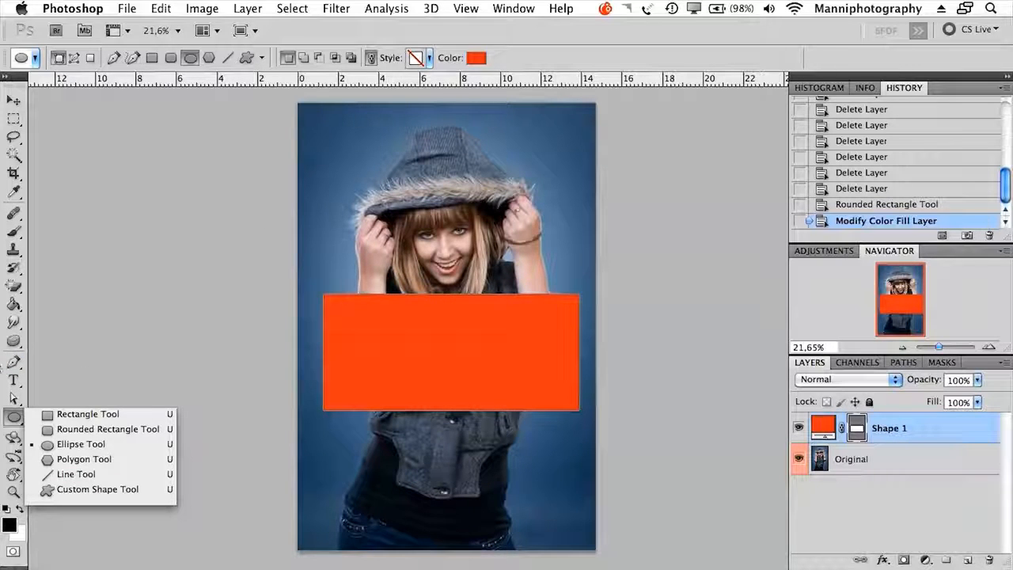
left_click(121, 437)
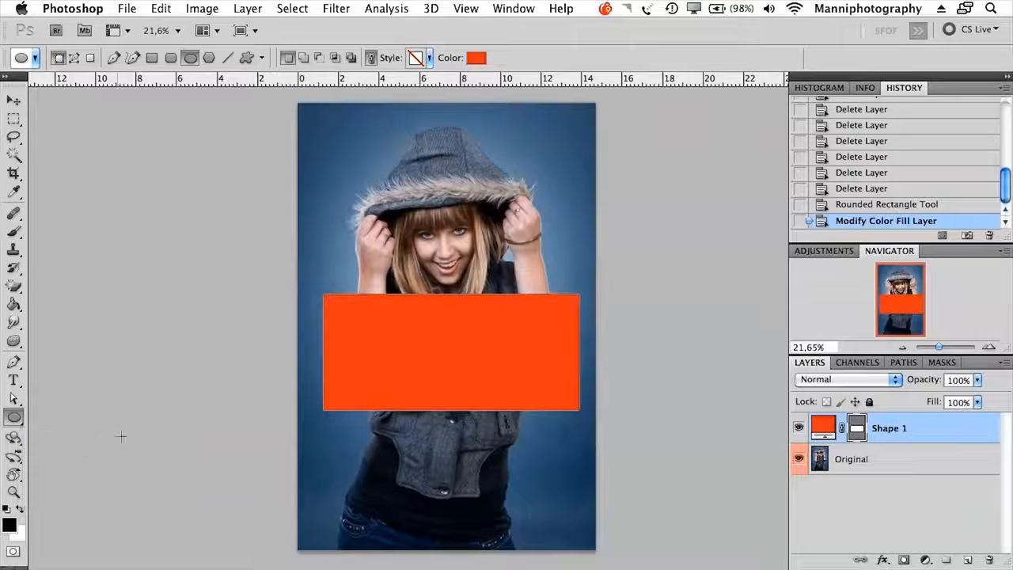
left_click_drag(341, 179, 515, 318)
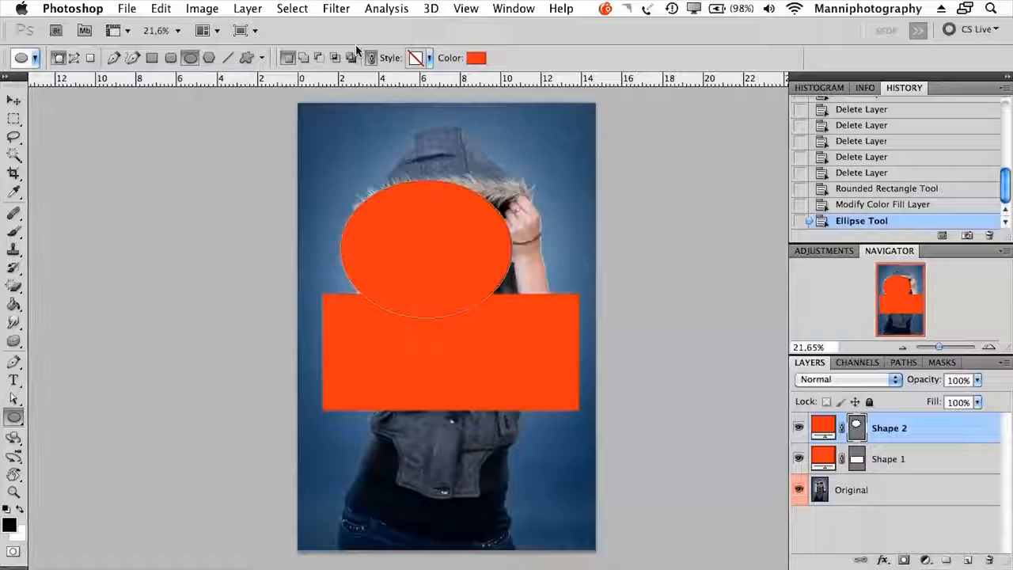
Step: Add a closed freeform outline over the hood to the ellipse's shape area with the Pen tool
left_click_drag(13, 362, 50, 358)
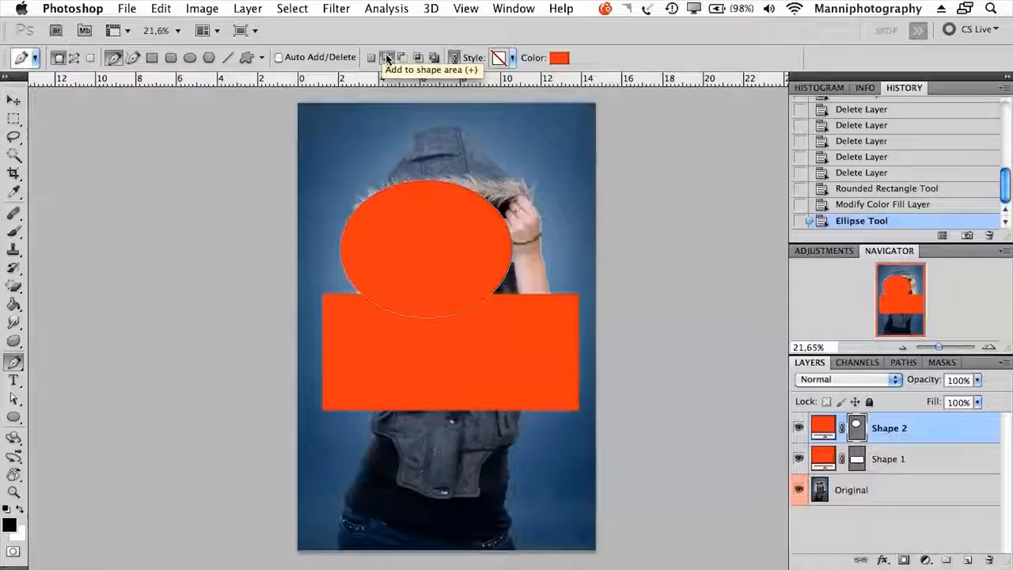
left_click(387, 58)
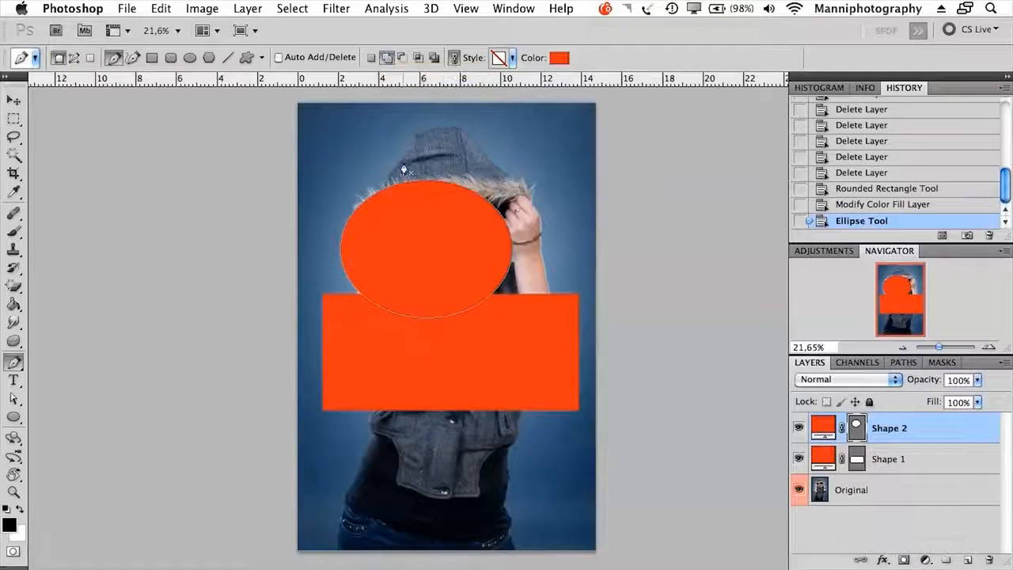
left_click(380, 211)
left_click_drag(350, 151, 370, 140)
left_click_drag(408, 180, 421, 169)
left_click_drag(446, 124, 466, 120)
left_click_drag(510, 156, 512, 172)
left_click(514, 179)
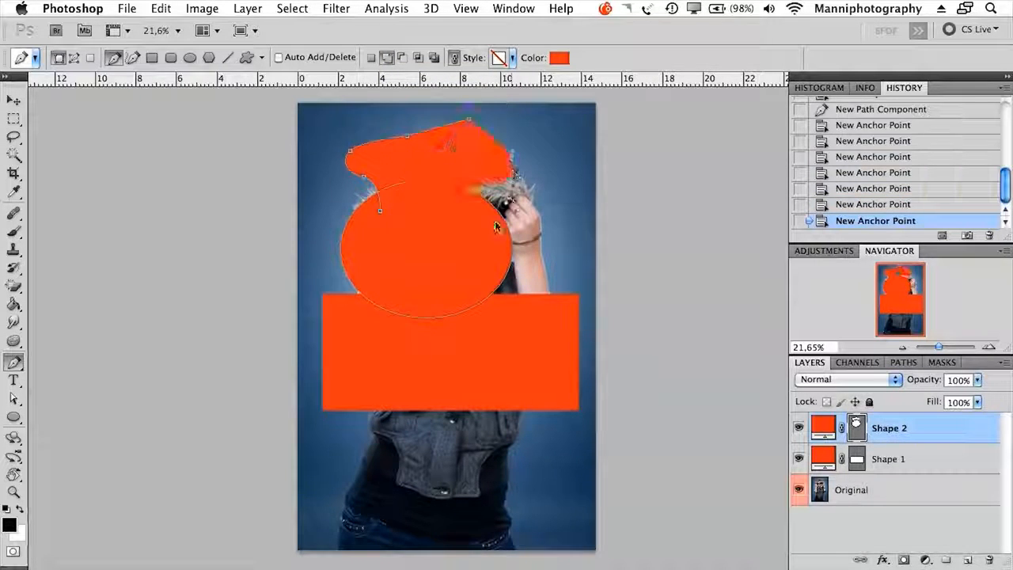
left_click(509, 198)
left_click(502, 215)
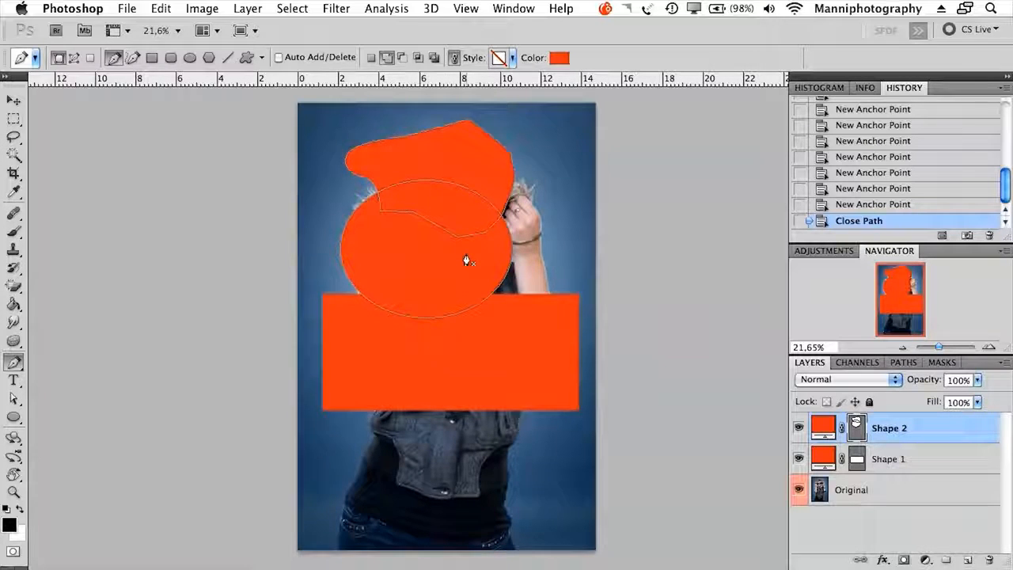
Step: Rasterize the Shape 2 layer and hide the Shape 1 layer
right_click(915, 425)
left_click(861, 323)
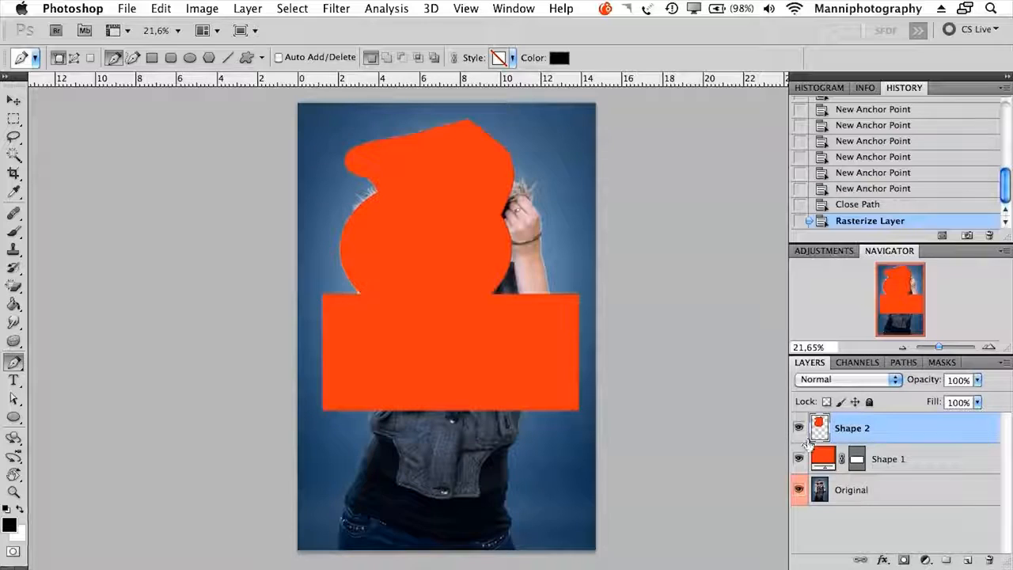
left_click(799, 459)
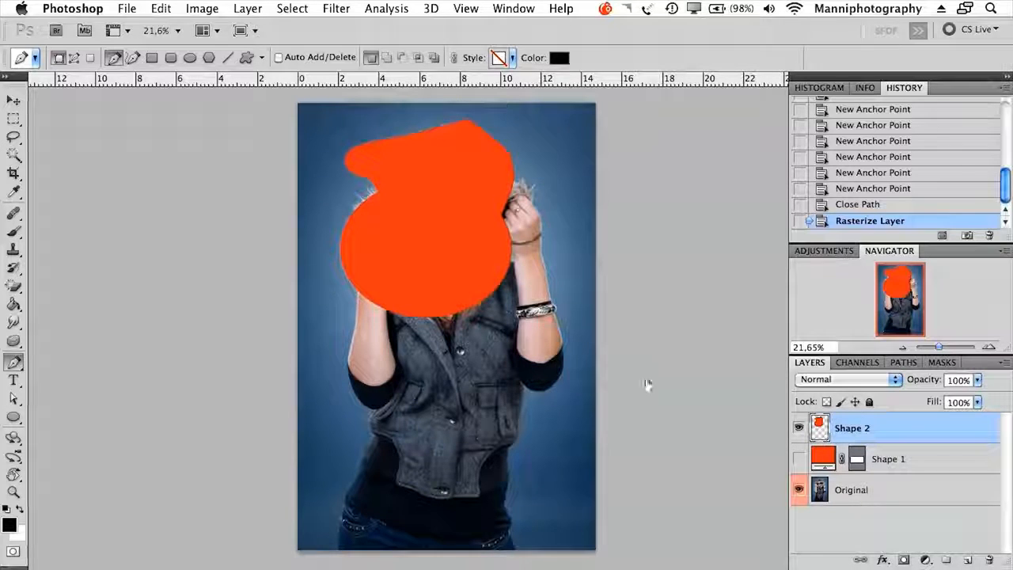
Step: Pan the image around the workspace with the Hand tool
left_click(14, 474)
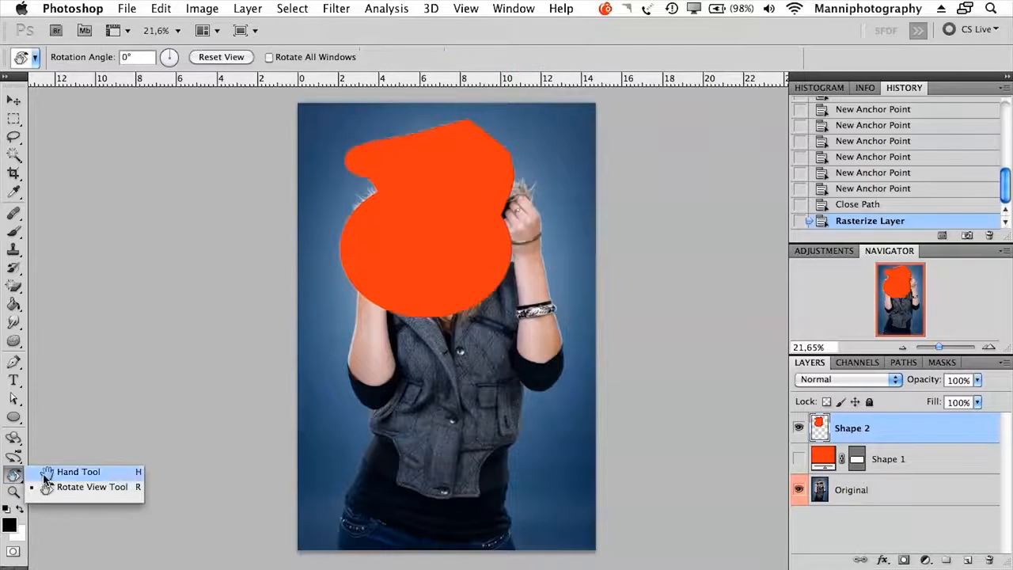
left_click(54, 473)
mouse_move(377, 263)
left_mouse_down()
mouse_move(346, 304)
mouse_move(406, 276)
mouse_move(372, 251)
mouse_move(378, 258)
left_mouse_up()
key("space")
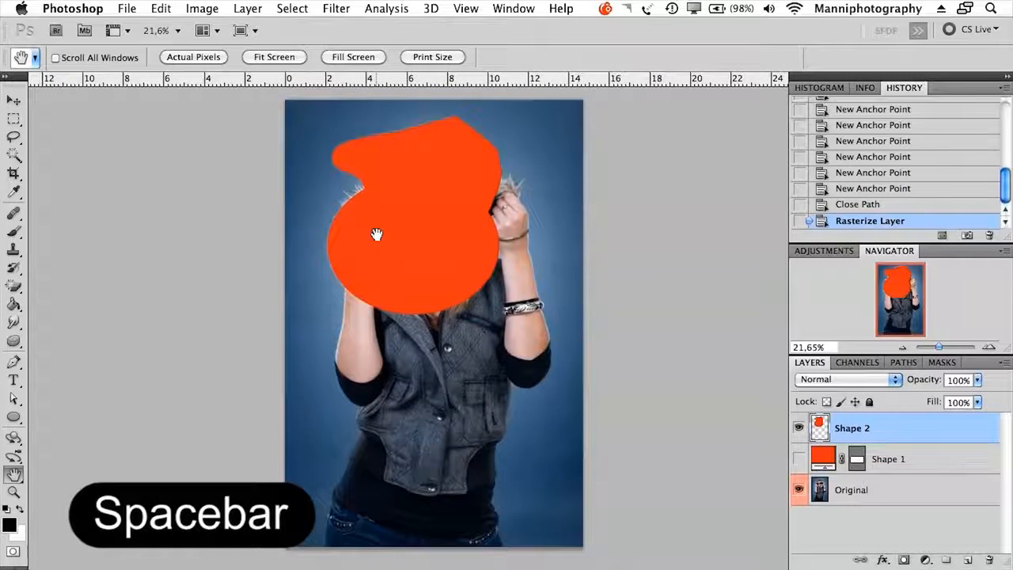
left_click_drag(511, 246, 474, 251)
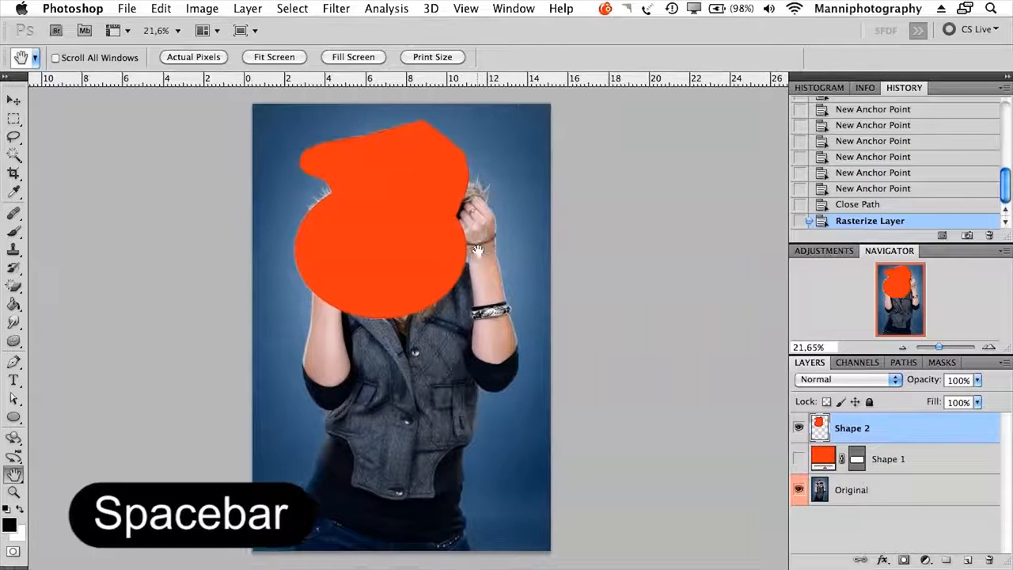
Step: Rotate the canvas view clockwise to about 80°, swing it back counterclockwise past upright, and reset the rotation
left_click_drag(14, 473, 80, 484)
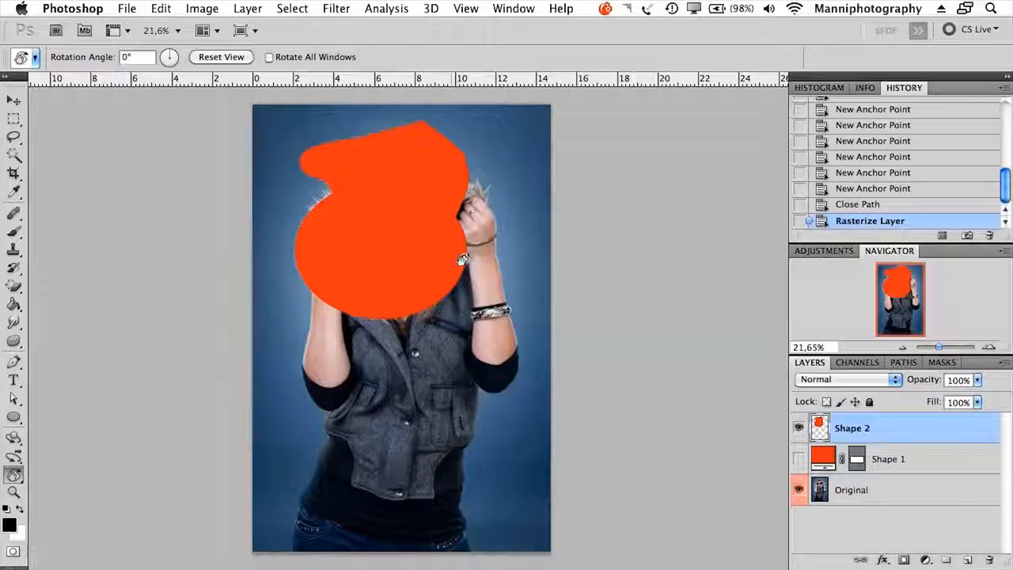
left_click_drag(471, 269, 462, 247)
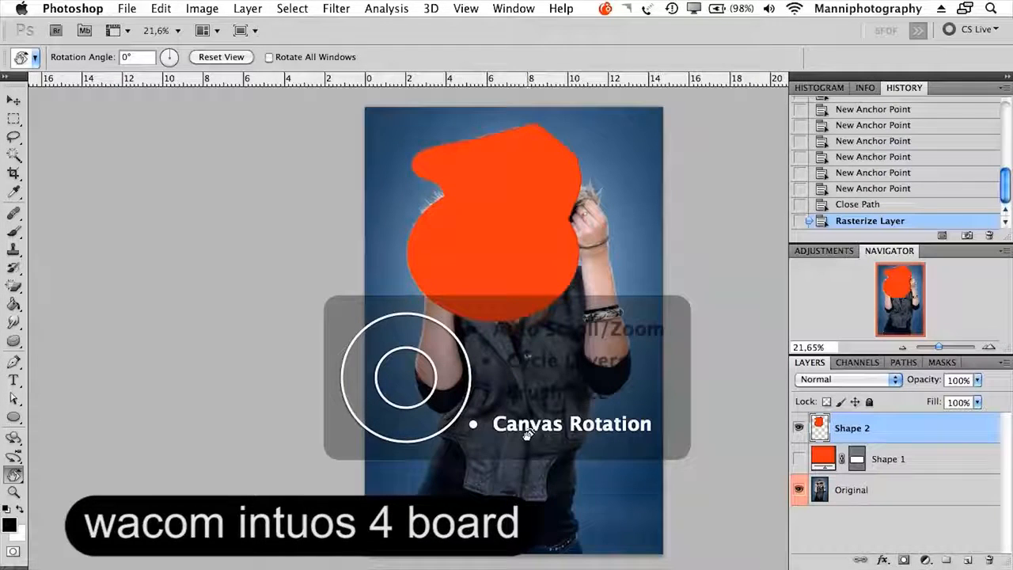
scroll(540, 429, "down", 5)
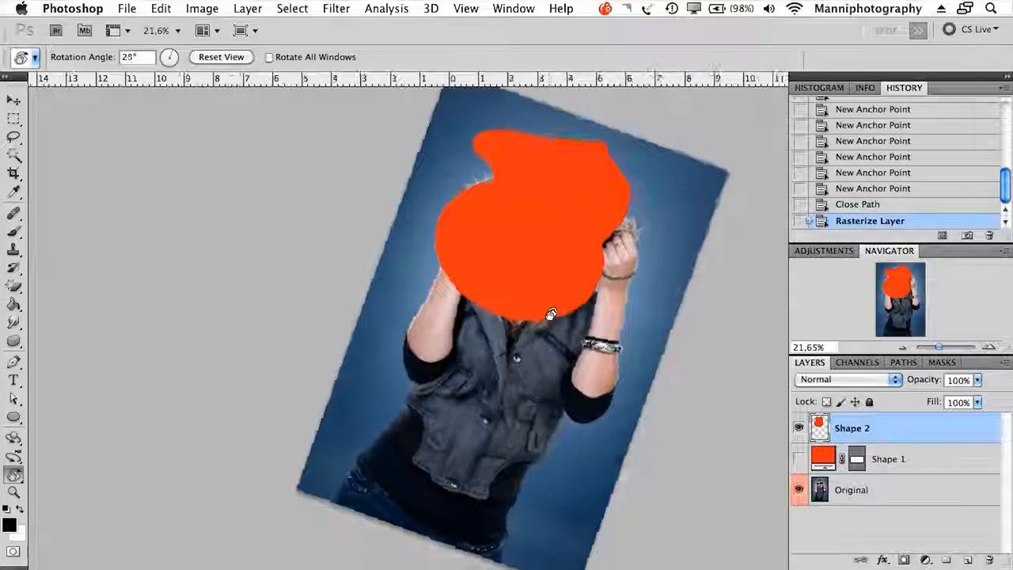
scroll(551, 316, "down", 8)
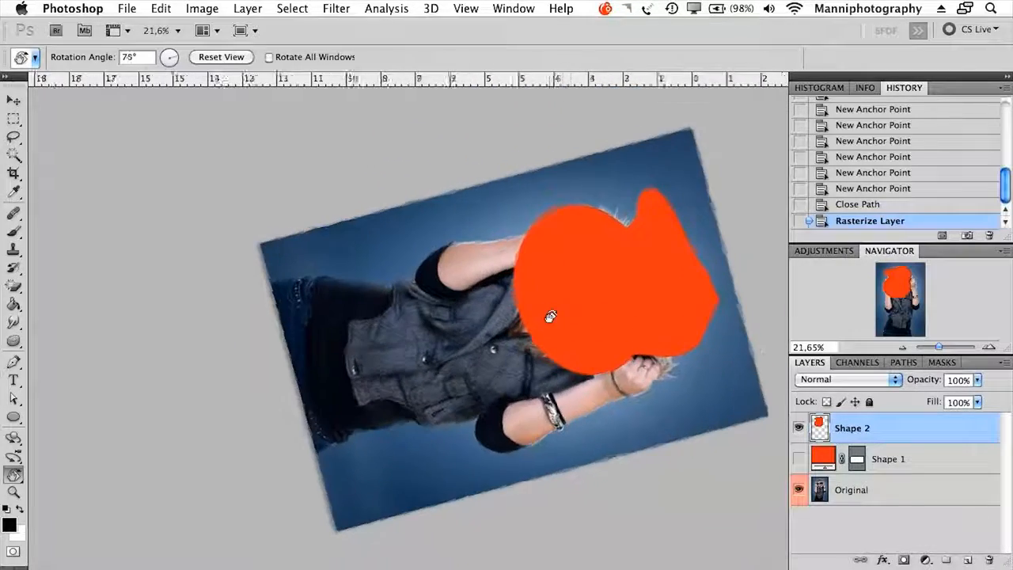
scroll(551, 316, "up", 4)
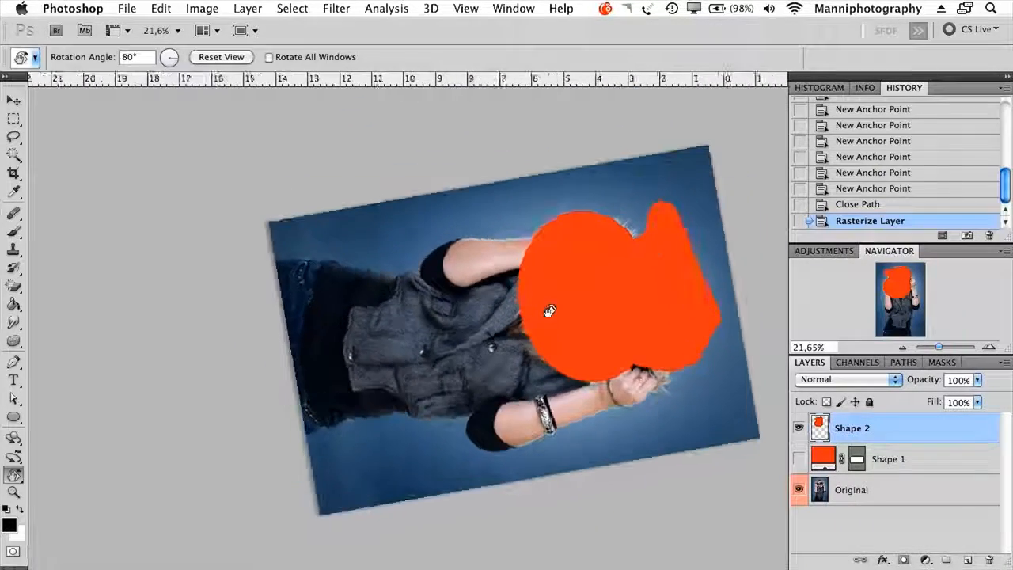
scroll(550, 310, "up", 8)
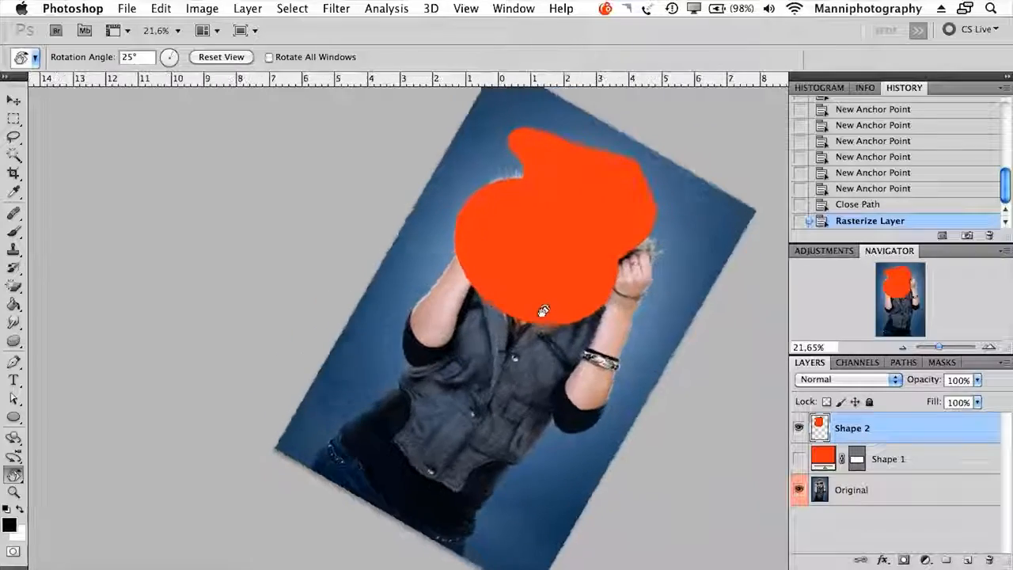
scroll(542, 314, "up", 8)
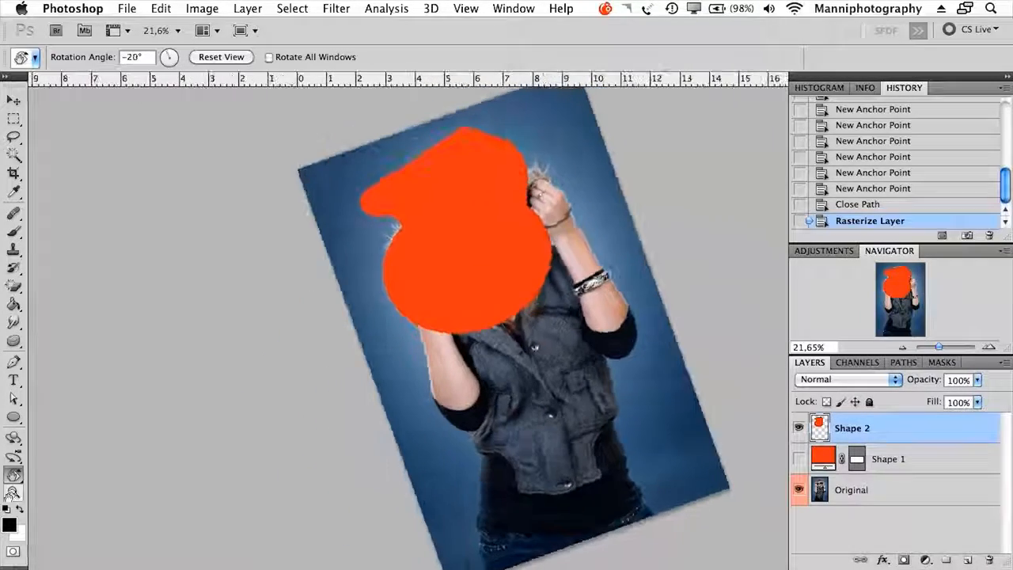
left_click(15, 493)
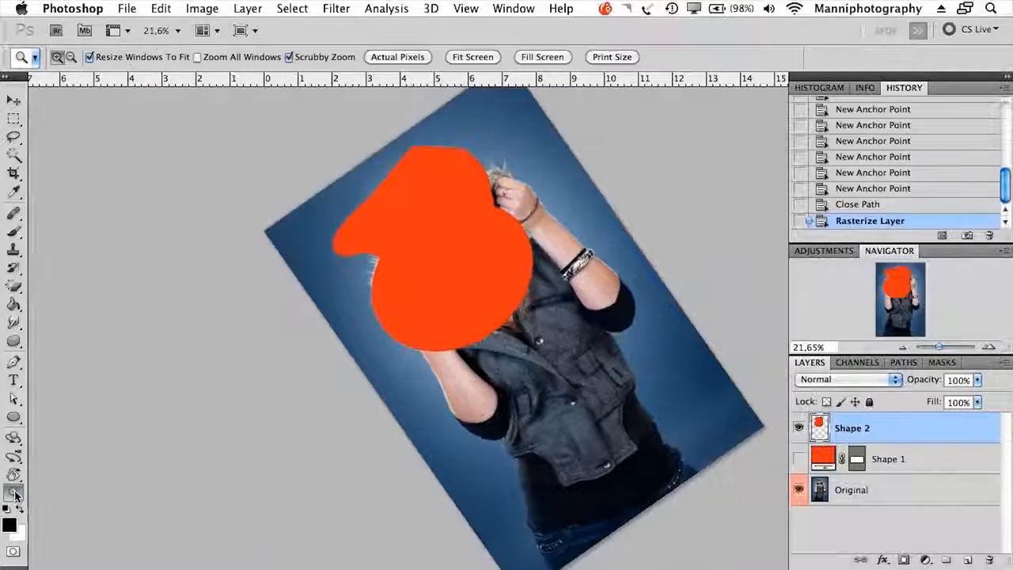
key("Escape")
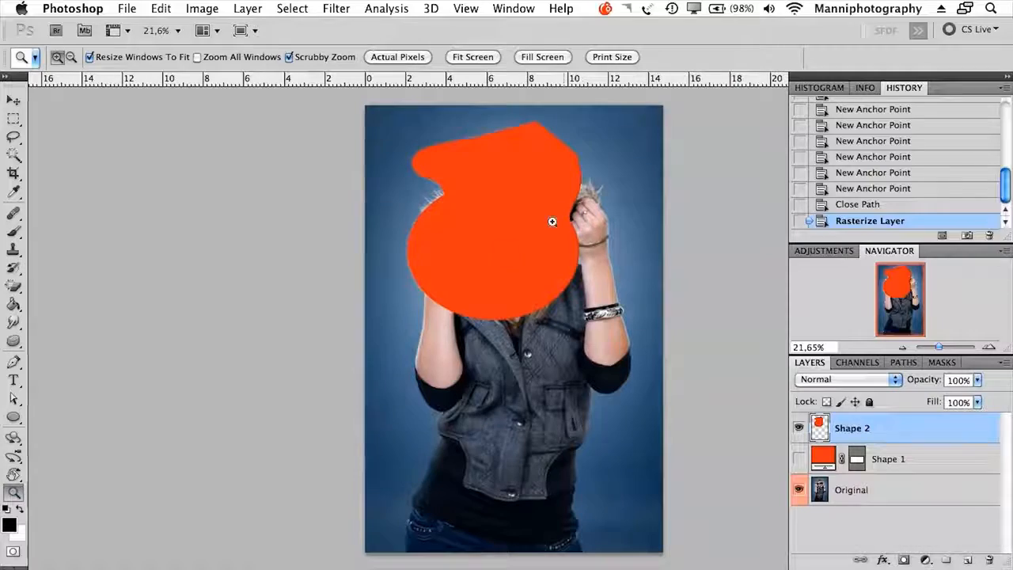
Step: Hide the Shape 2 layer, and zoom in on the woman's face to about 135% and back out to about 25%
left_click(799, 427)
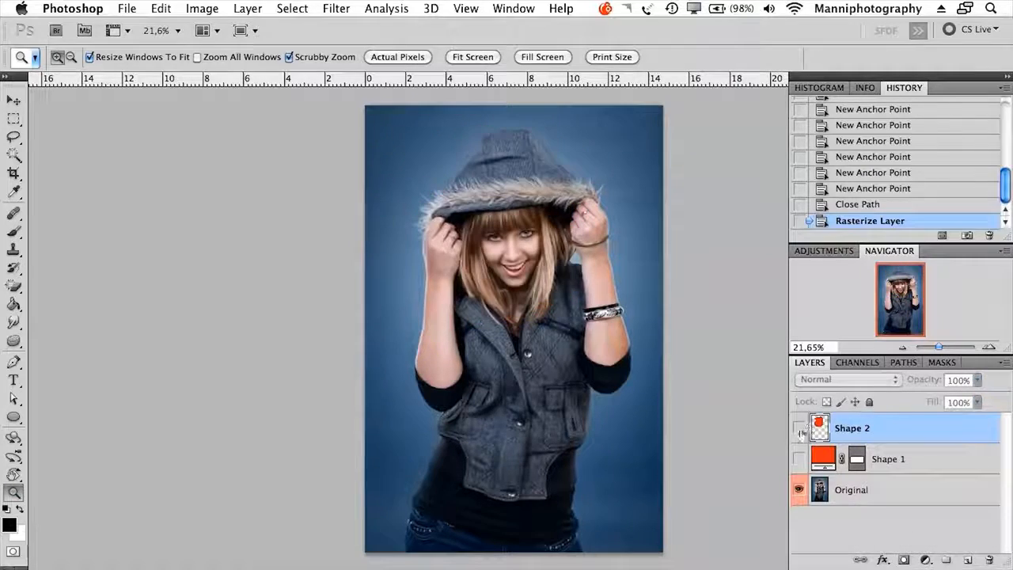
left_click_drag(467, 202, 461, 311)
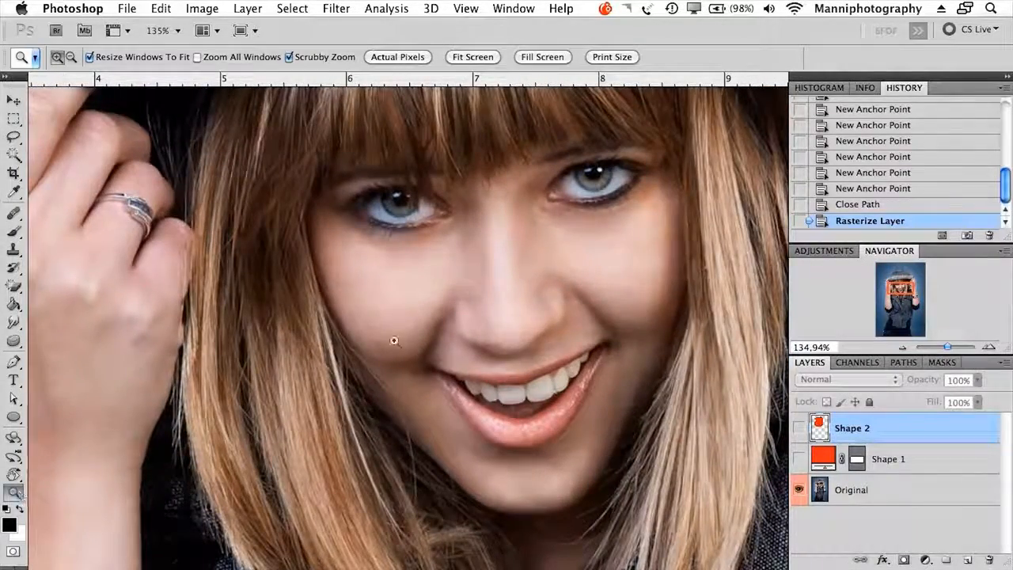
left_click_drag(516, 213, 455, 243)
left_click_drag(581, 242, 573, 246)
left_click_drag(590, 251, 600, 254)
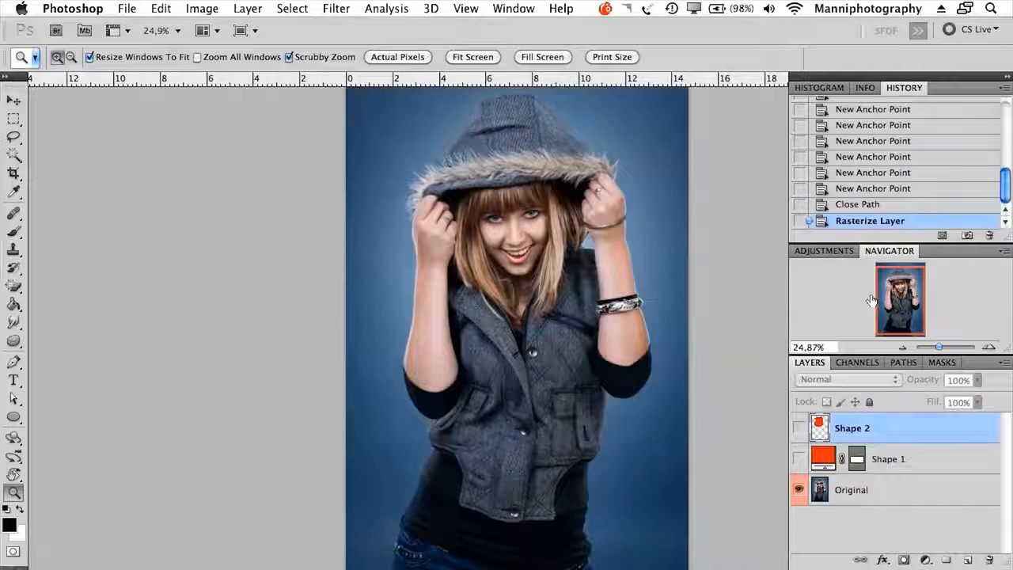